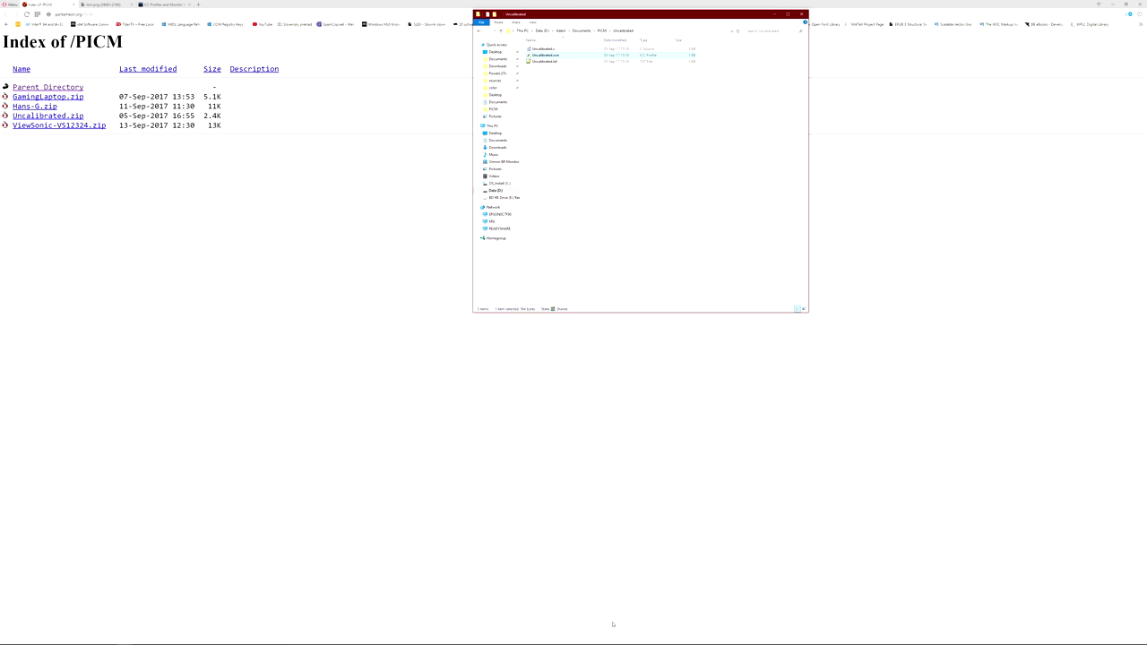
Bring up the context menu for Uncalibrated.icm, showing Install Profile and other actions.
{"action": "key", "text": "shift+F10"}
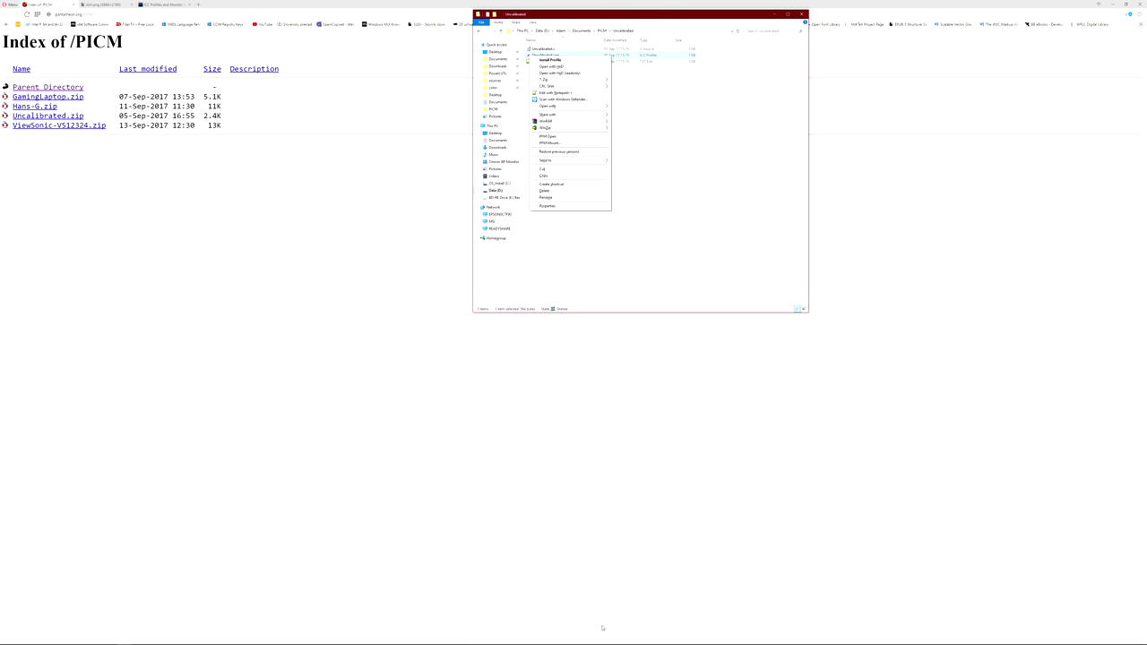
Go to System > Display via Start, identify the displays, and reach Advanced display settings for display 2.
{"action": "key", "text": "super"}
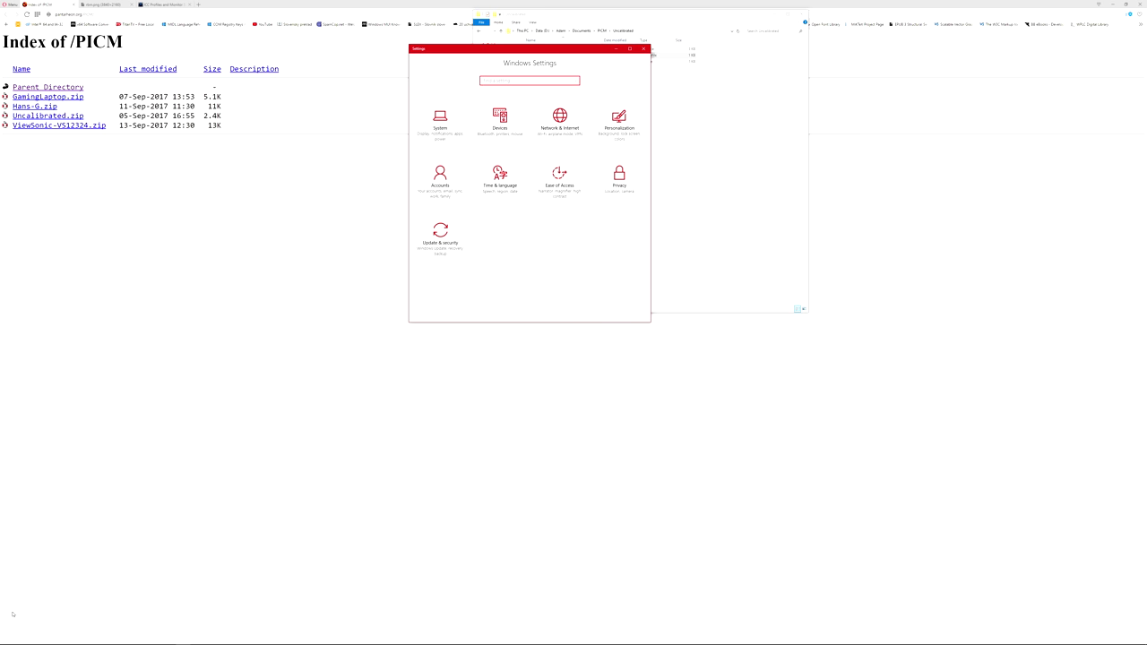
{"action": "left_click", "coordinate": [440, 119]}
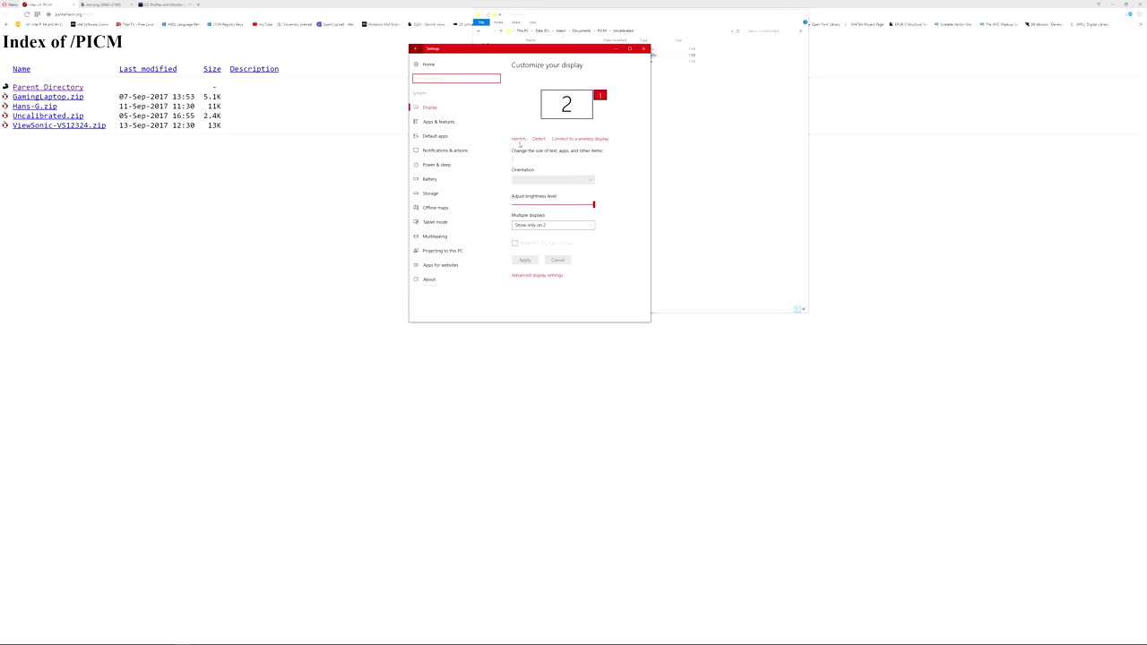
{"action": "left_click", "coordinate": [519, 140]}
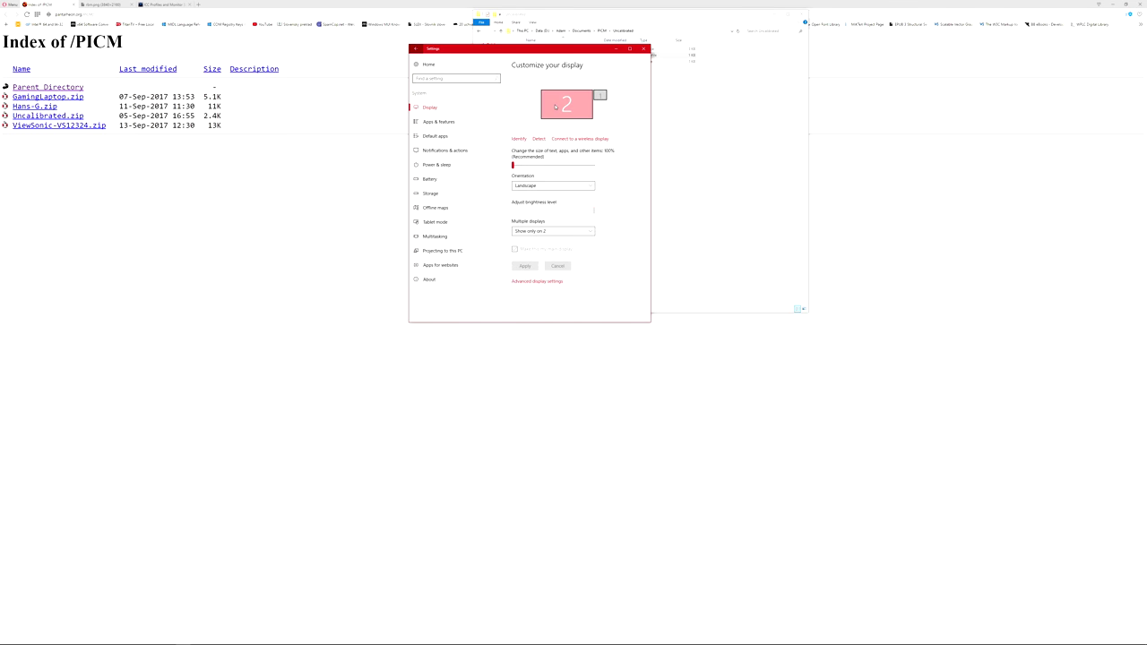
{"action": "left_click", "coordinate": [551, 281]}
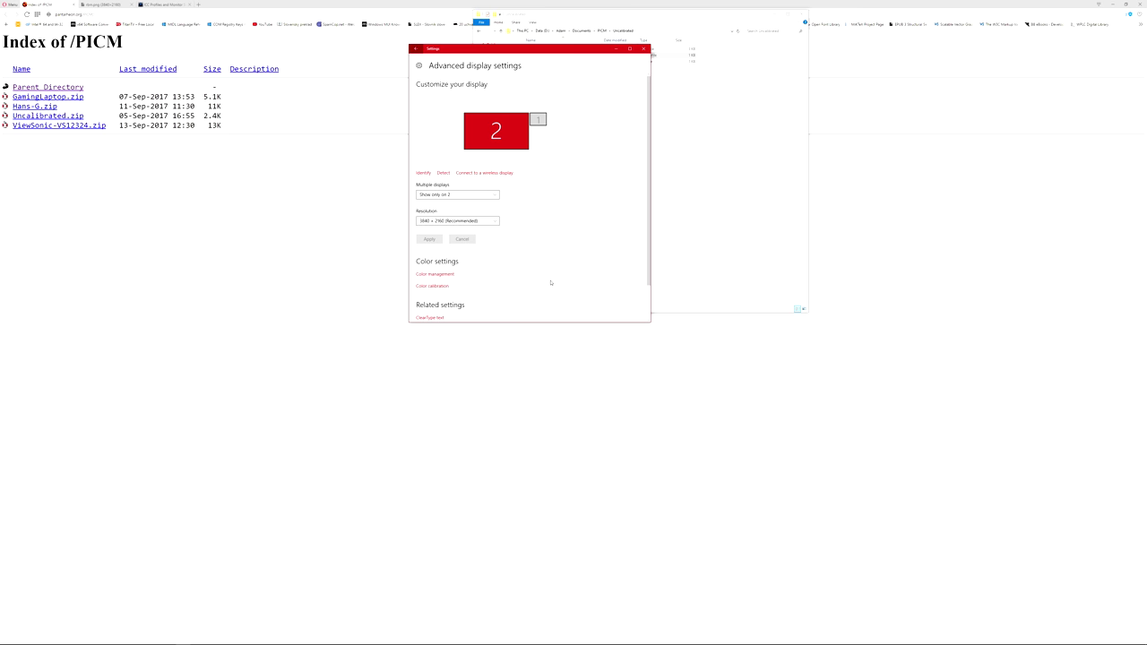
Open Color management for the monitor and identify which monitor is which.
{"action": "left_click", "coordinate": [435, 274]}
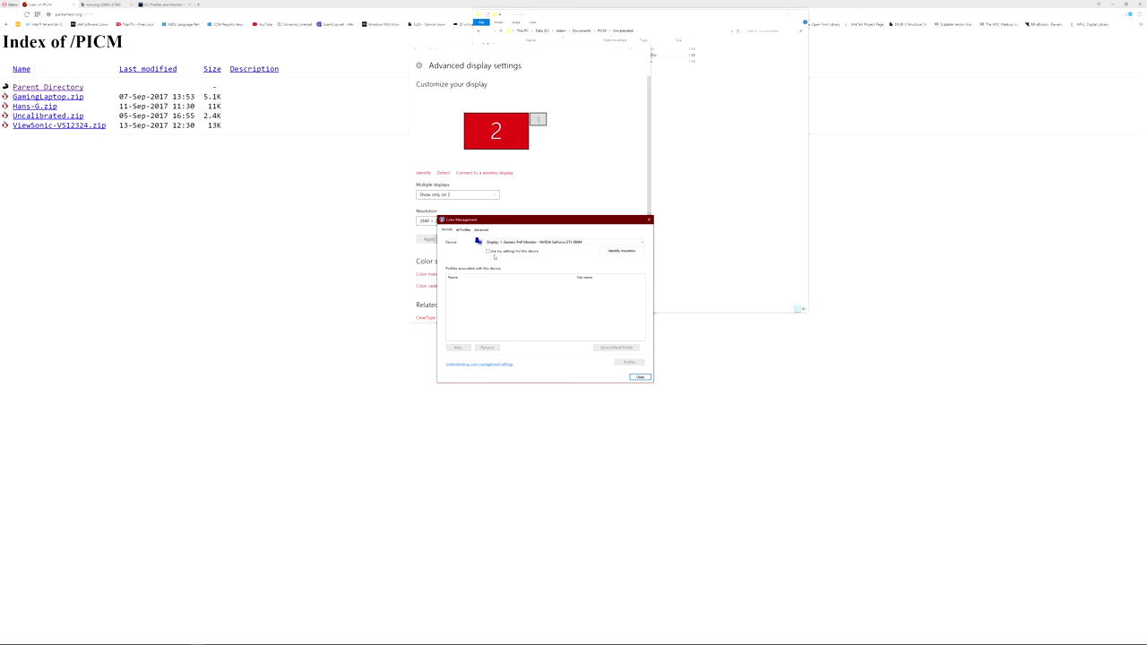
{"action": "left_click", "coordinate": [608, 253]}
Associate the ViewSonic VS12324 profile with the monitor and set it as the default.
{"action": "left_click", "coordinate": [458, 348]}
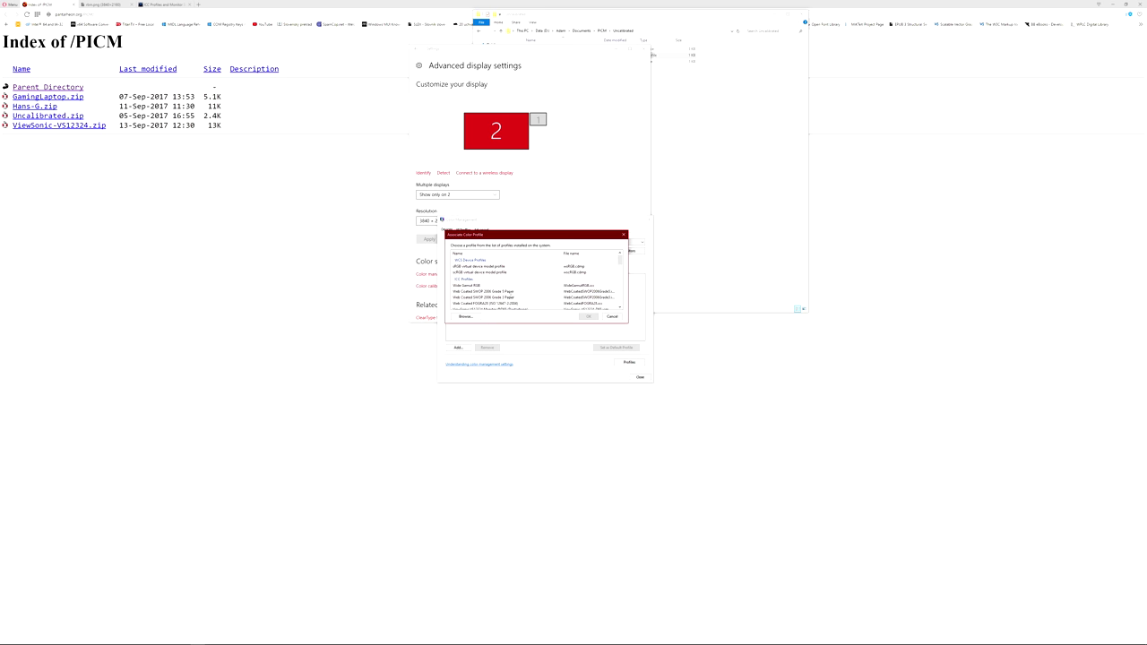
{"action": "scroll", "coordinate": [514, 296], "scroll_direction": "down", "scroll_amount": 1}
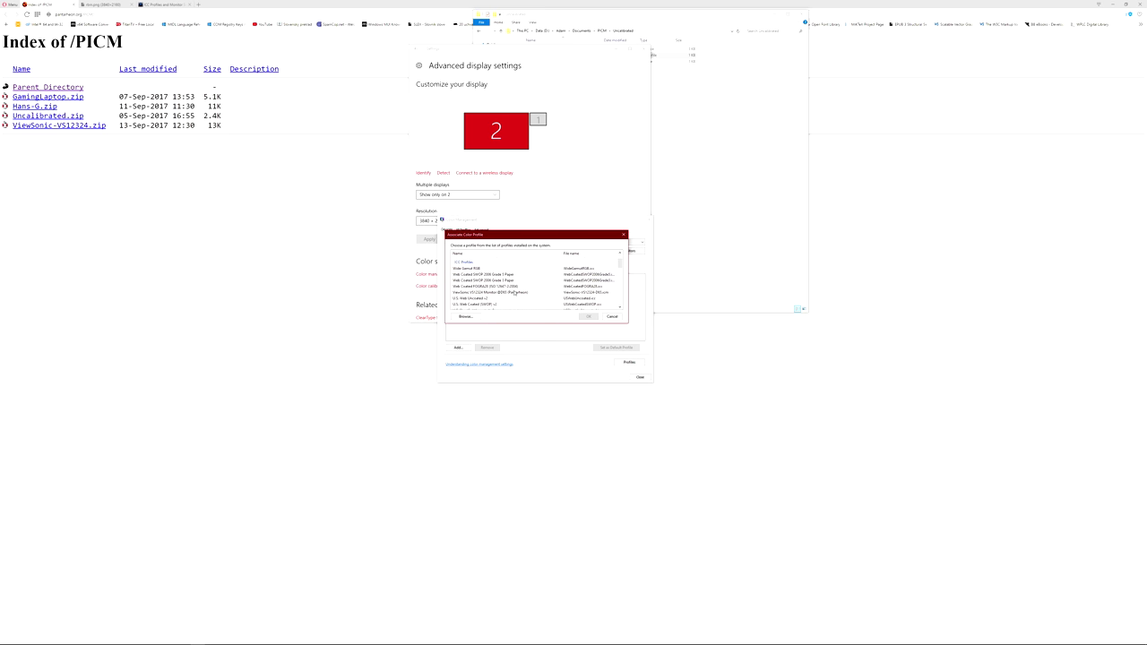
{"action": "left_click", "coordinate": [509, 293]}
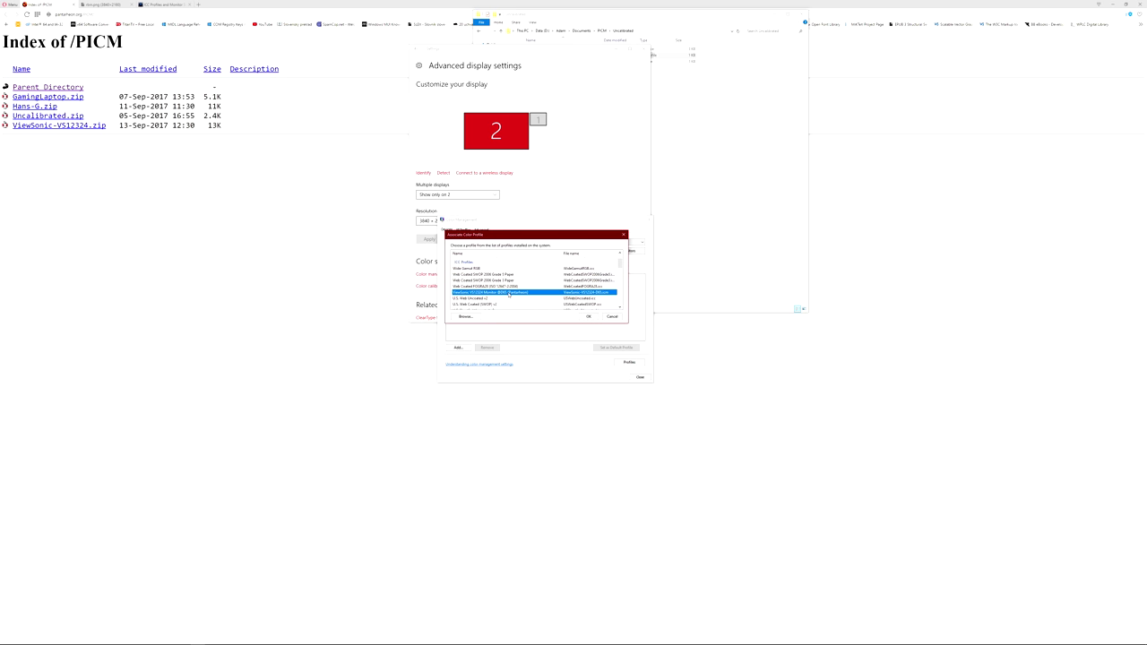
{"action": "left_click", "coordinate": [587, 316]}
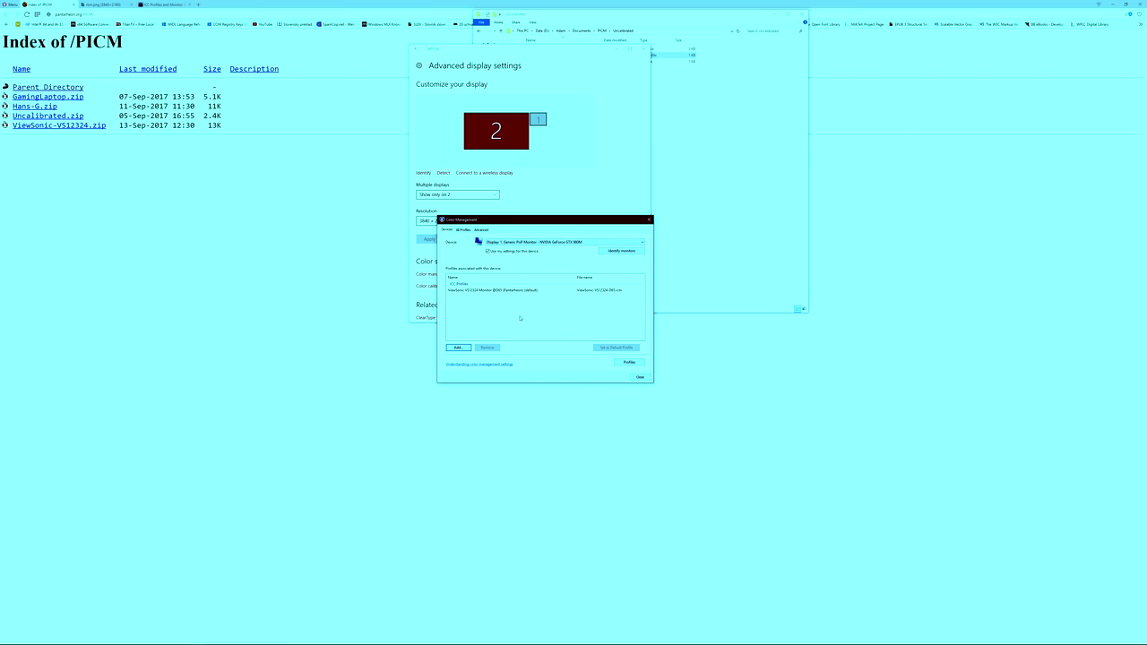
{"action": "left_click", "coordinate": [493, 291]}
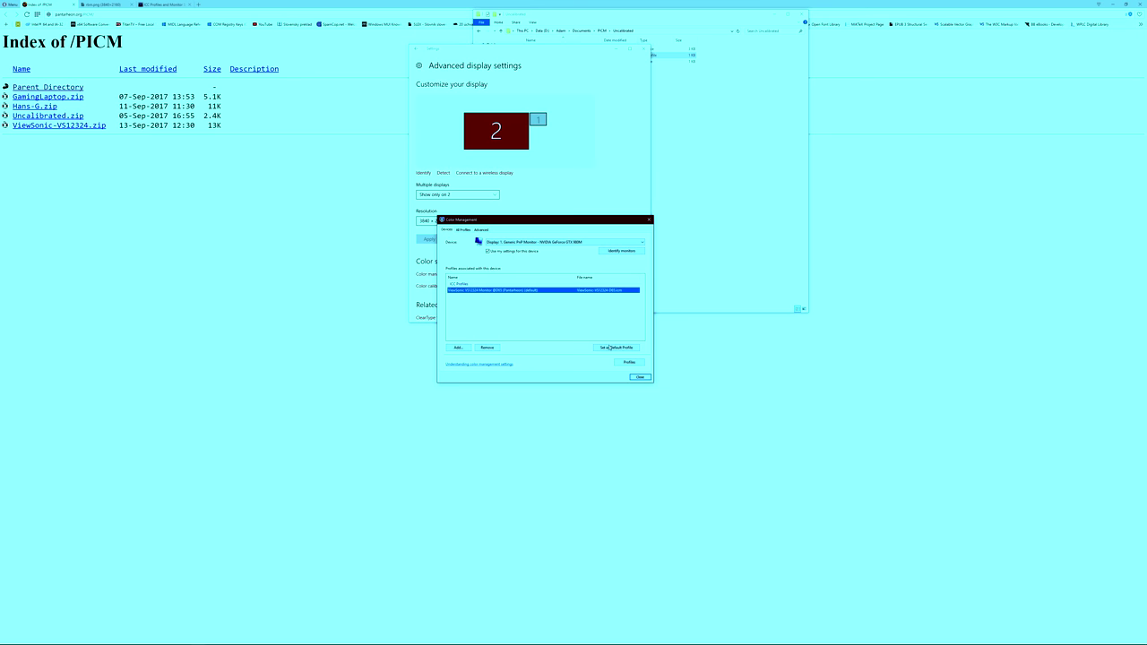
{"action": "left_click", "coordinate": [613, 349]}
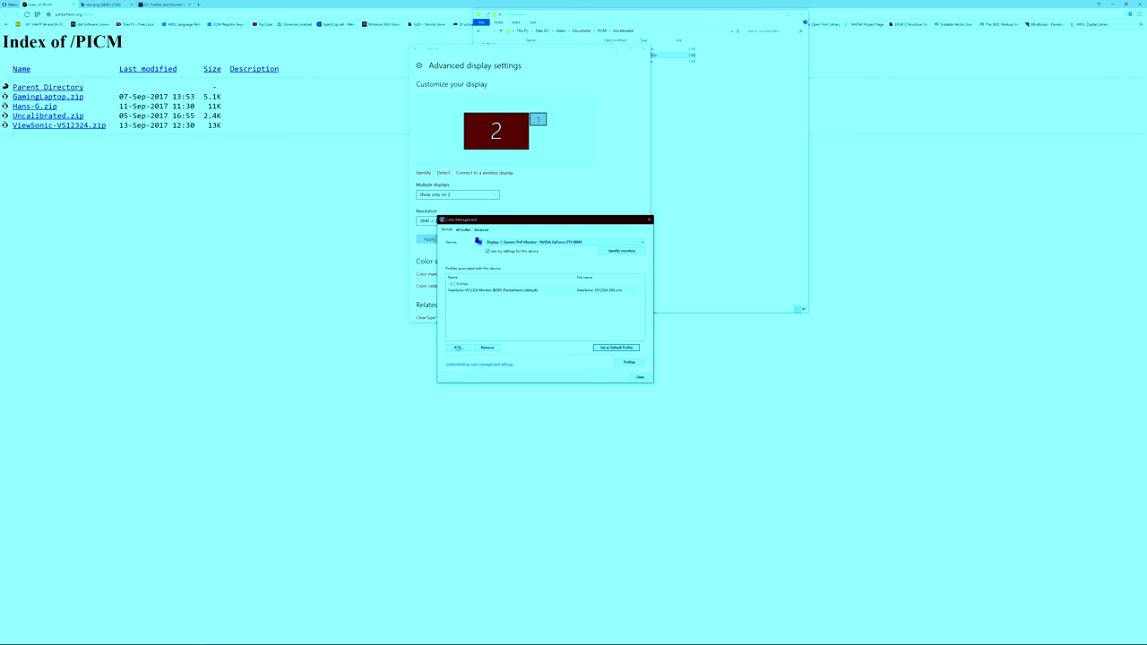
Also associate the Uncalibrated Monitor (Pantarheon) profile, then close Color Management.
{"action": "left_click", "coordinate": [458, 348]}
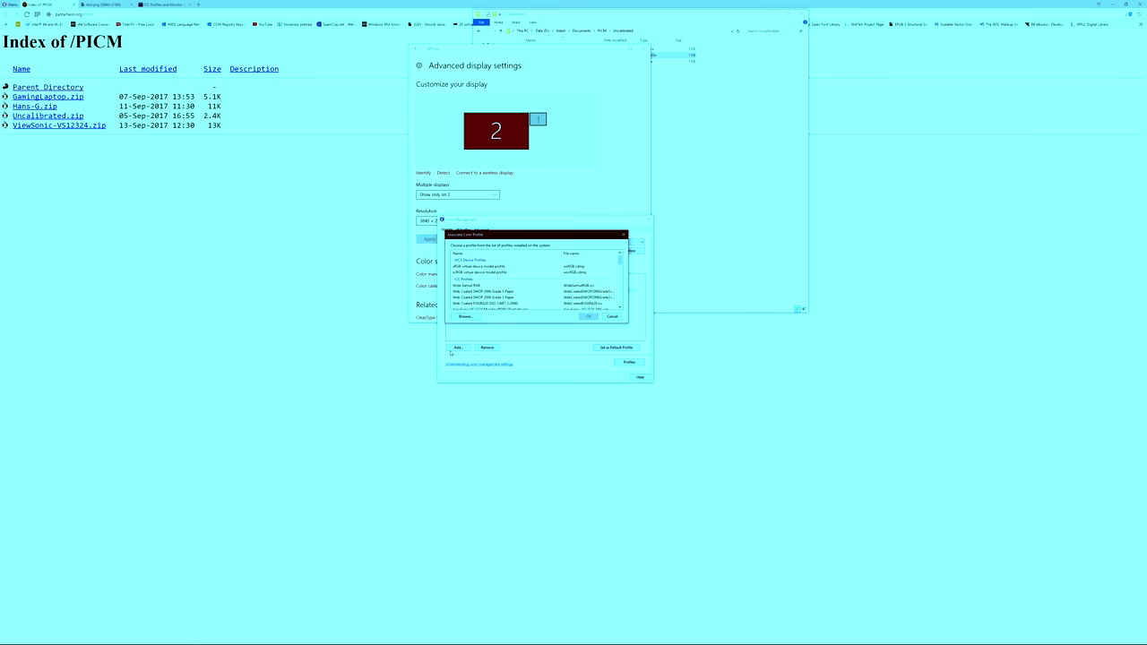
{"action": "scroll", "coordinate": [493, 286], "scroll_direction": "down", "scroll_amount": 2}
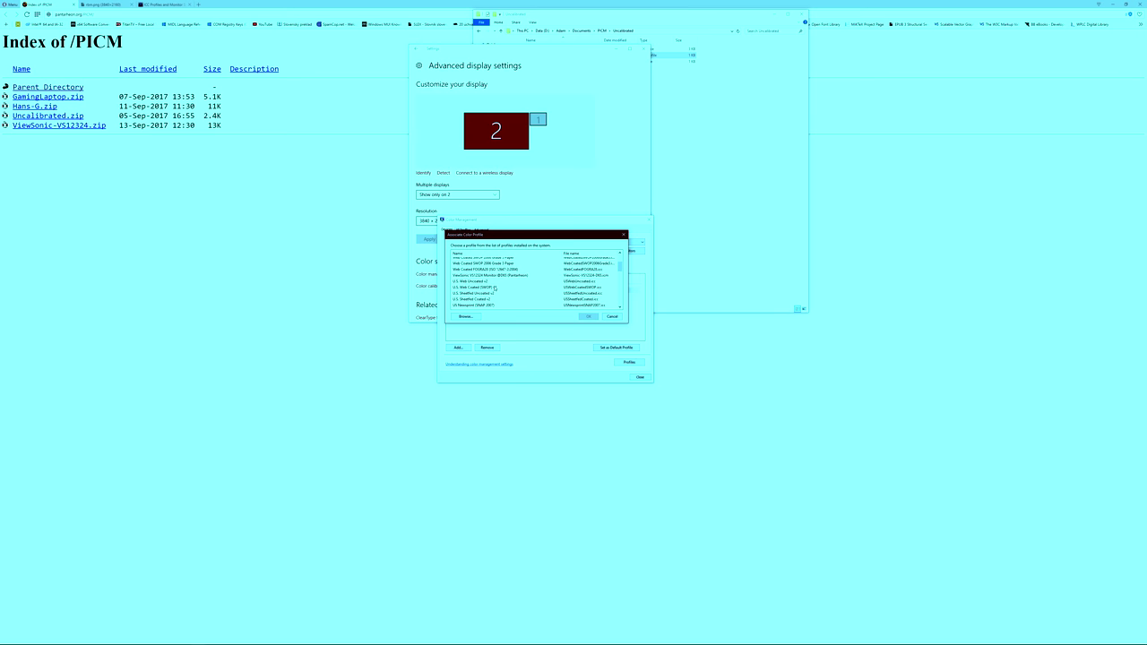
{"action": "scroll", "coordinate": [495, 287], "scroll_direction": "down", "scroll_amount": 1}
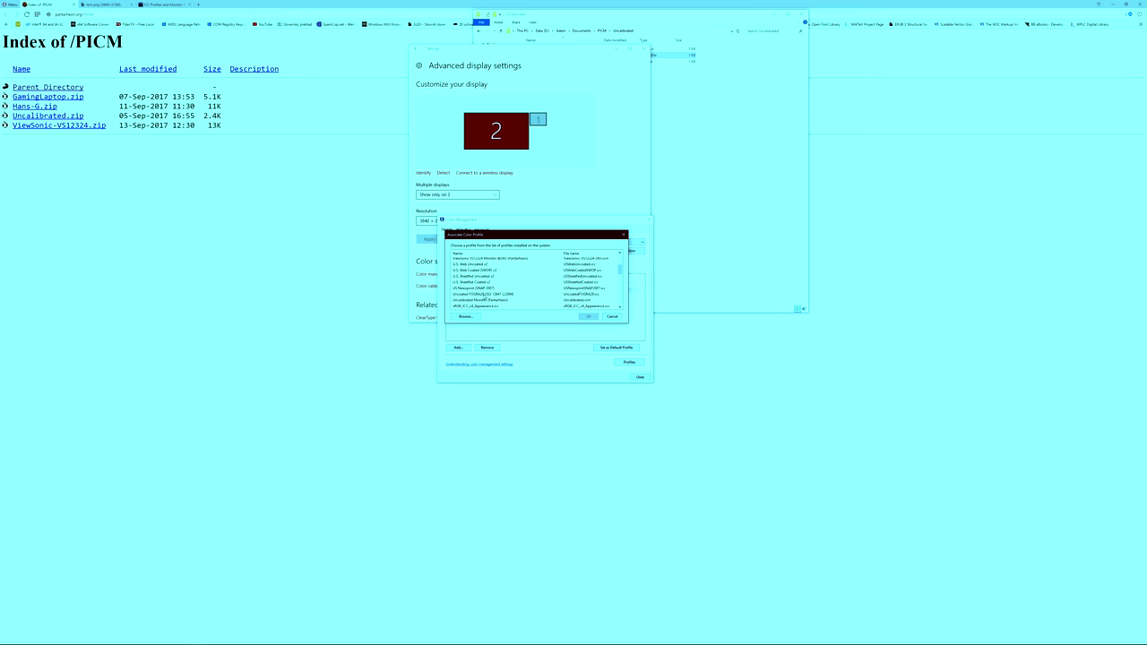
{"action": "left_click", "coordinate": [484, 300]}
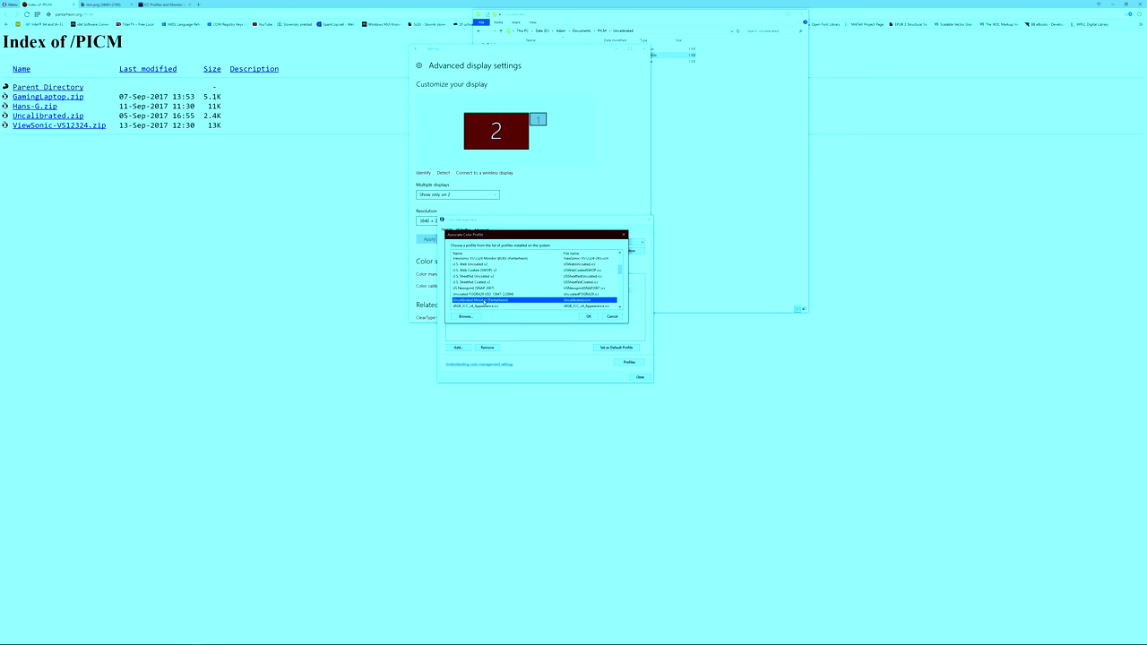
{"action": "left_click", "coordinate": [588, 316]}
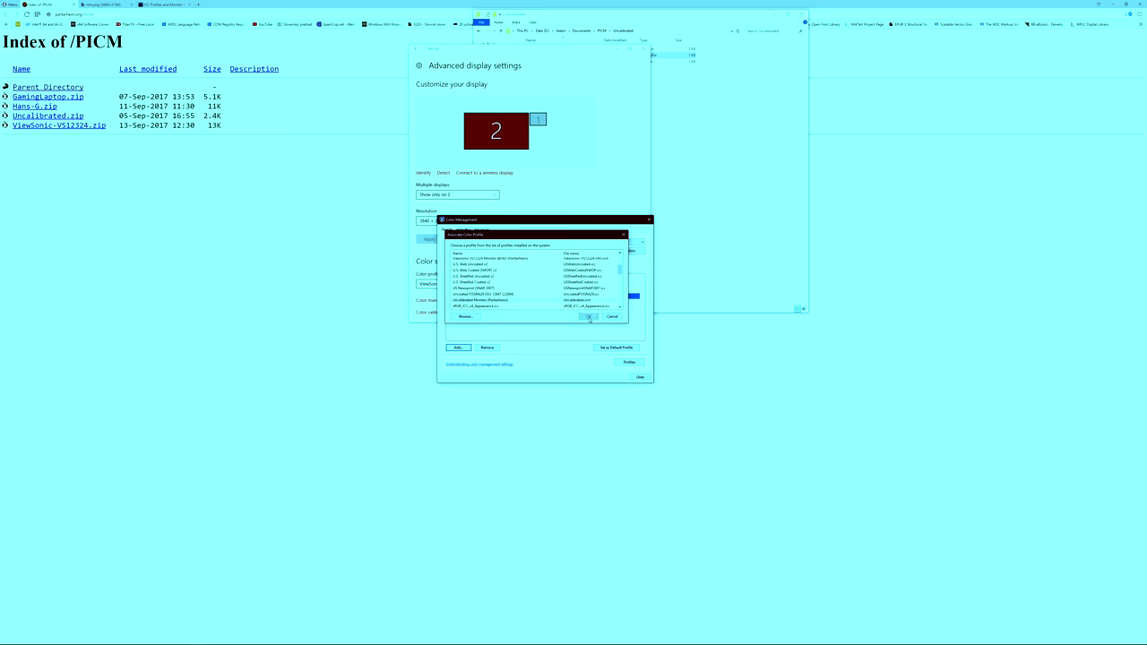
{"action": "left_click", "coordinate": [637, 377]}
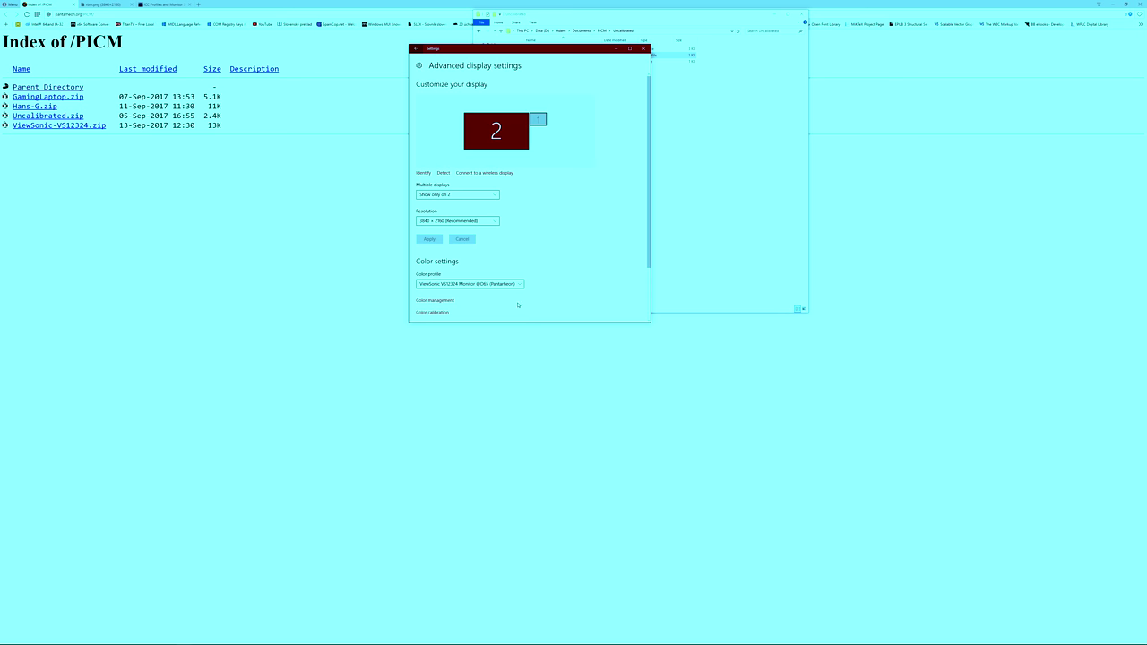
{"action": "left_click", "coordinate": [474, 284]}
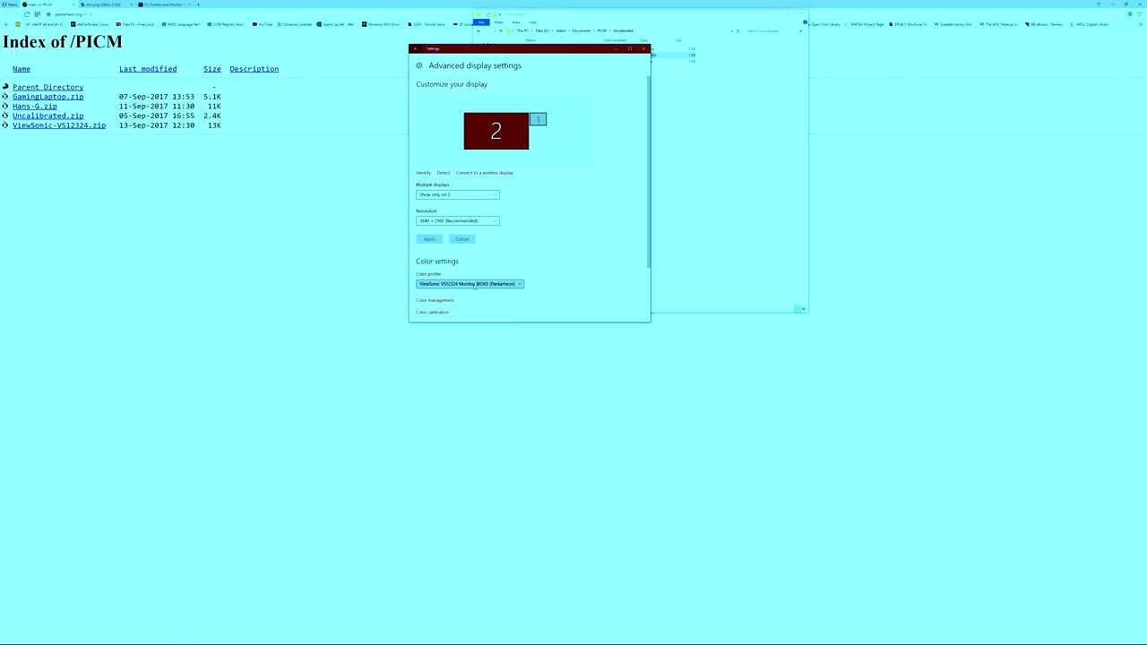
Switch the Color profile between Uncalibrated Monitor and ViewSonic several times, ending on ViewSonic.
{"action": "left_click", "coordinate": [476, 275]}
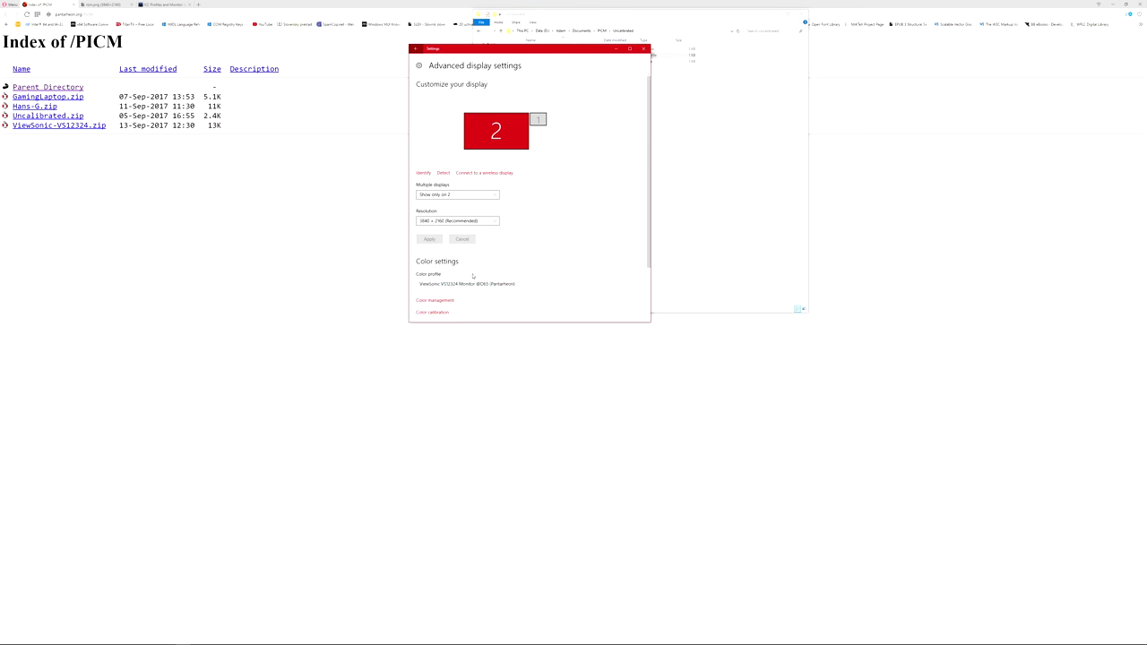
{"action": "left_click", "coordinate": [480, 285]}
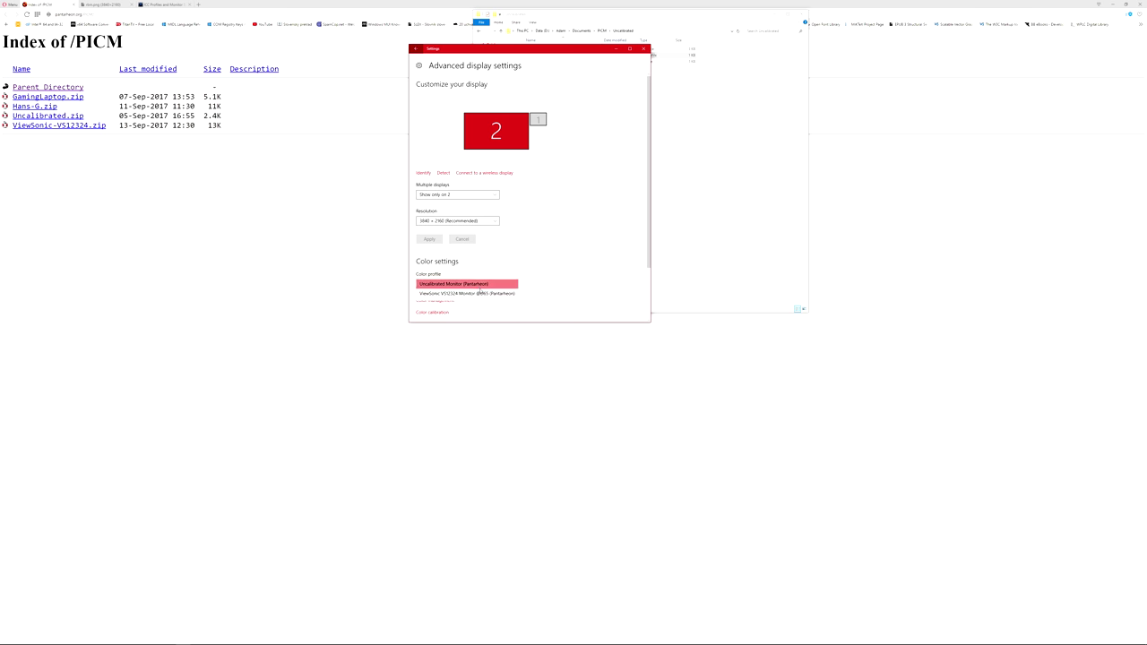
{"action": "left_click", "coordinate": [481, 293]}
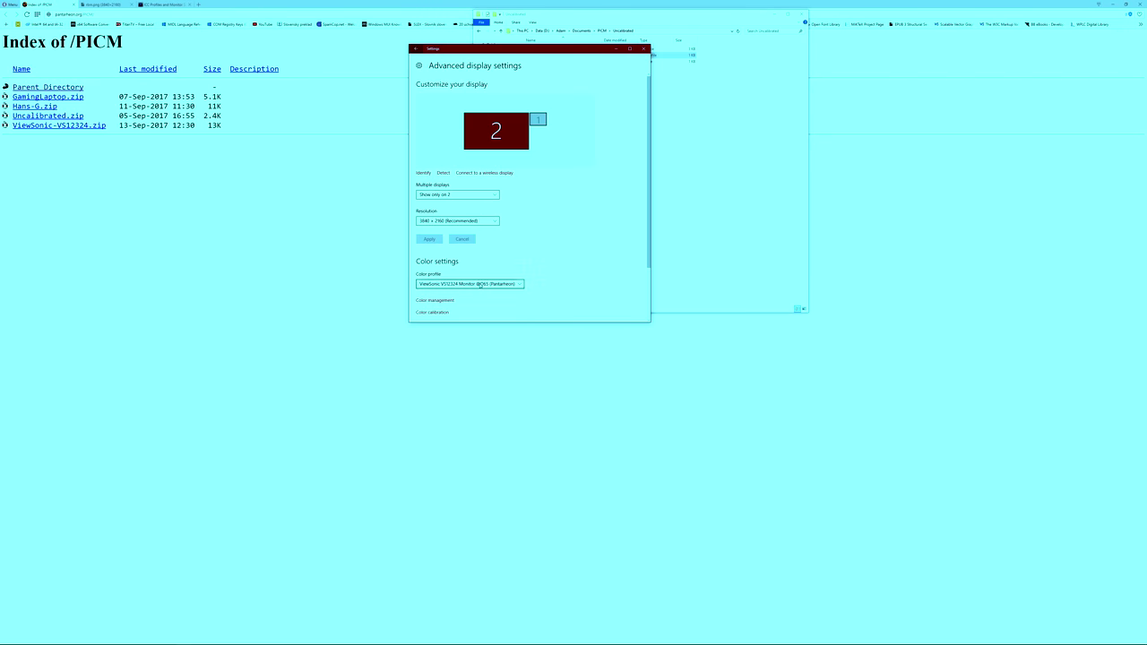
{"action": "left_click", "coordinate": [482, 288]}
{"action": "left_click", "coordinate": [480, 275]}
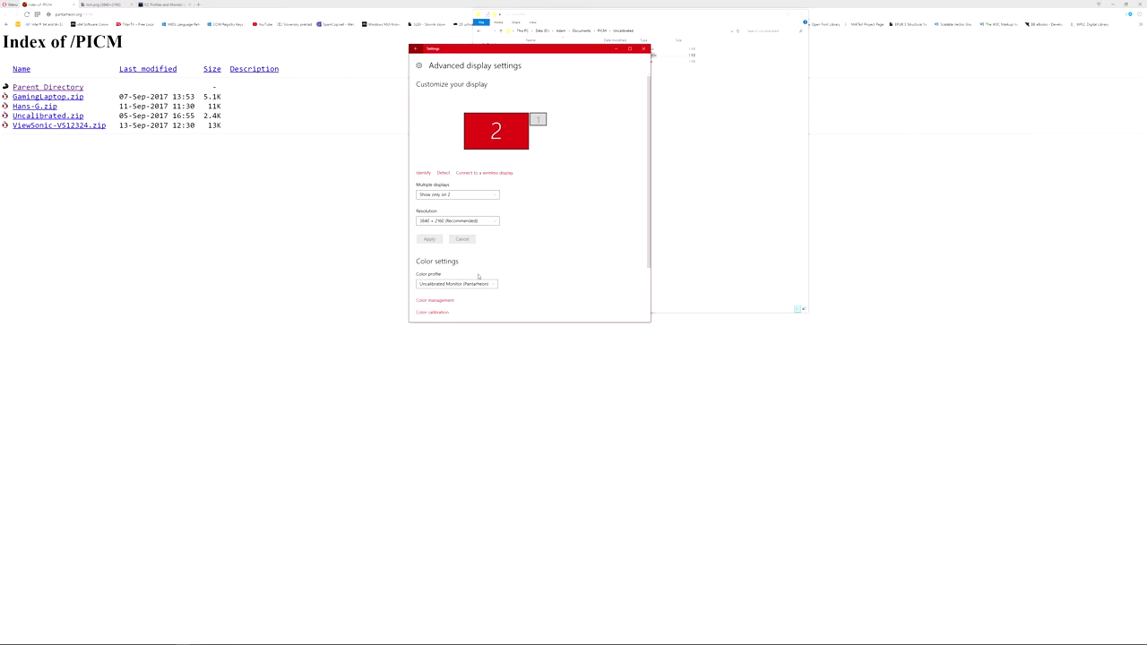
{"action": "left_click", "coordinate": [484, 286]}
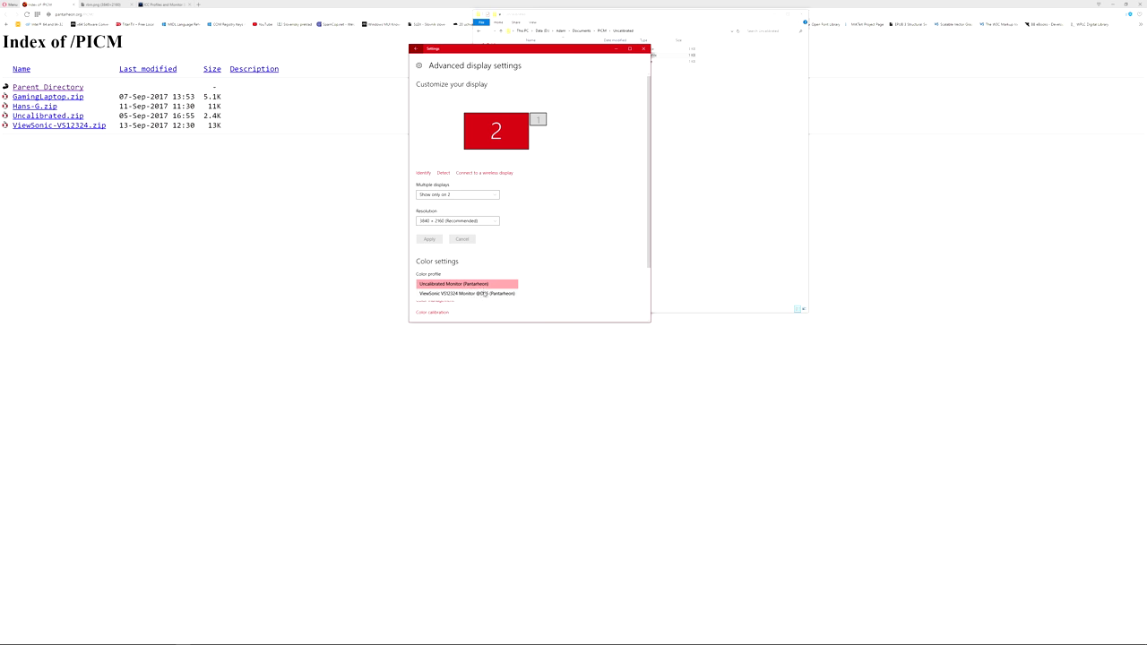
{"action": "left_click", "coordinate": [485, 294]}
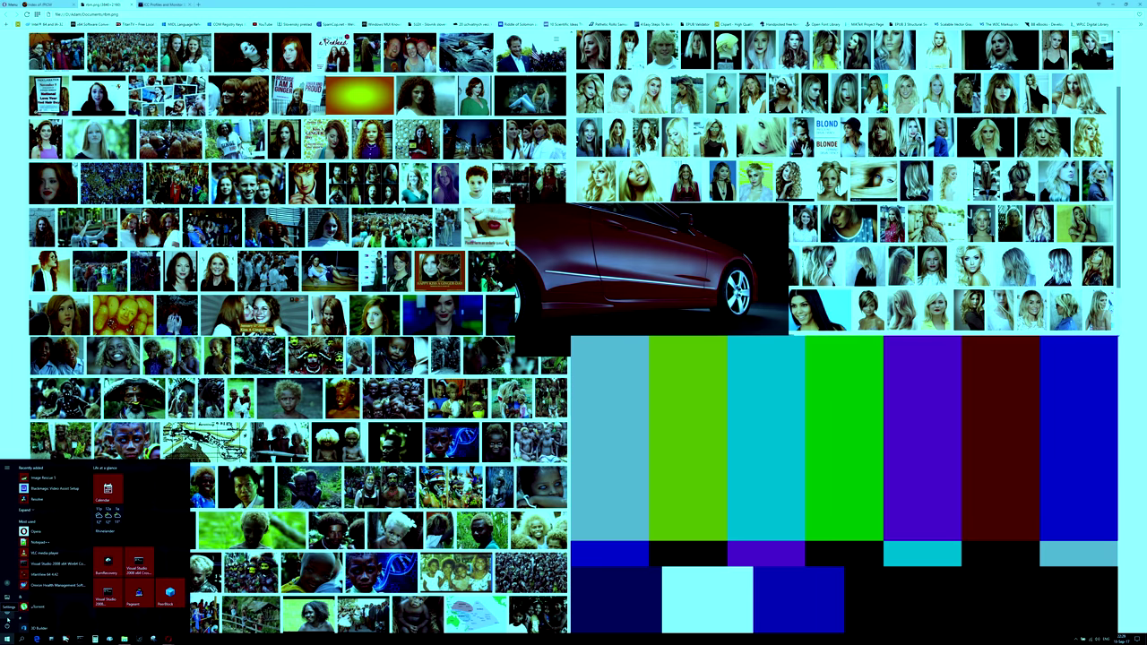
Reopen Settings over the test image and go to System > Display > Advanced display settings.
{"action": "left_click", "coordinate": [9, 609]}
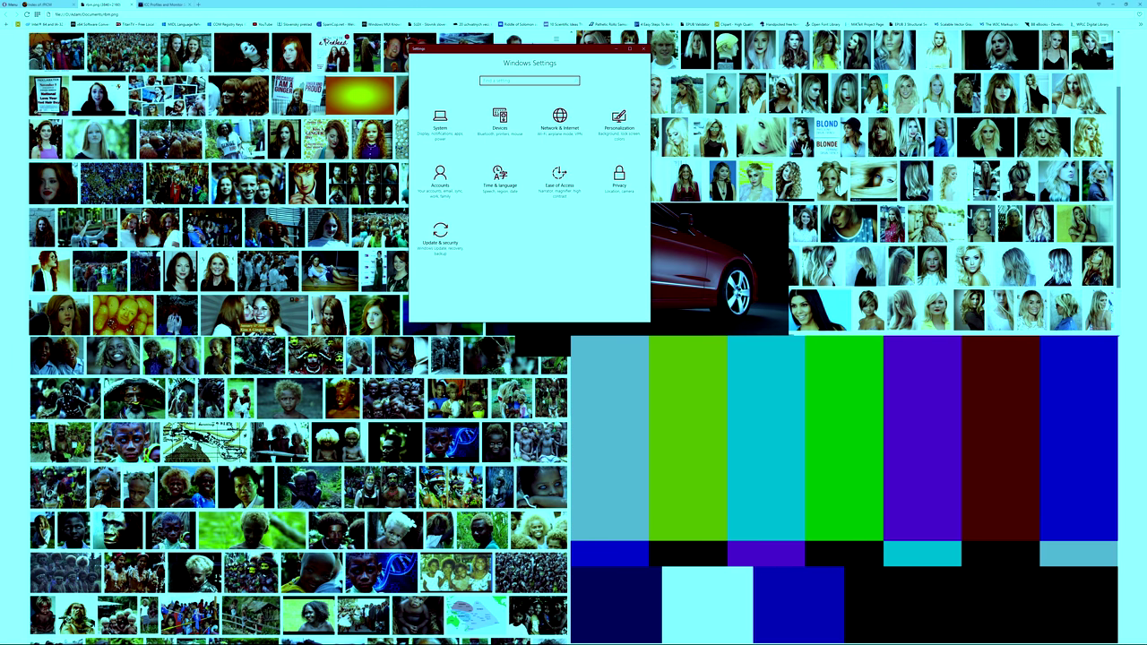
{"action": "left_click", "coordinate": [440, 119]}
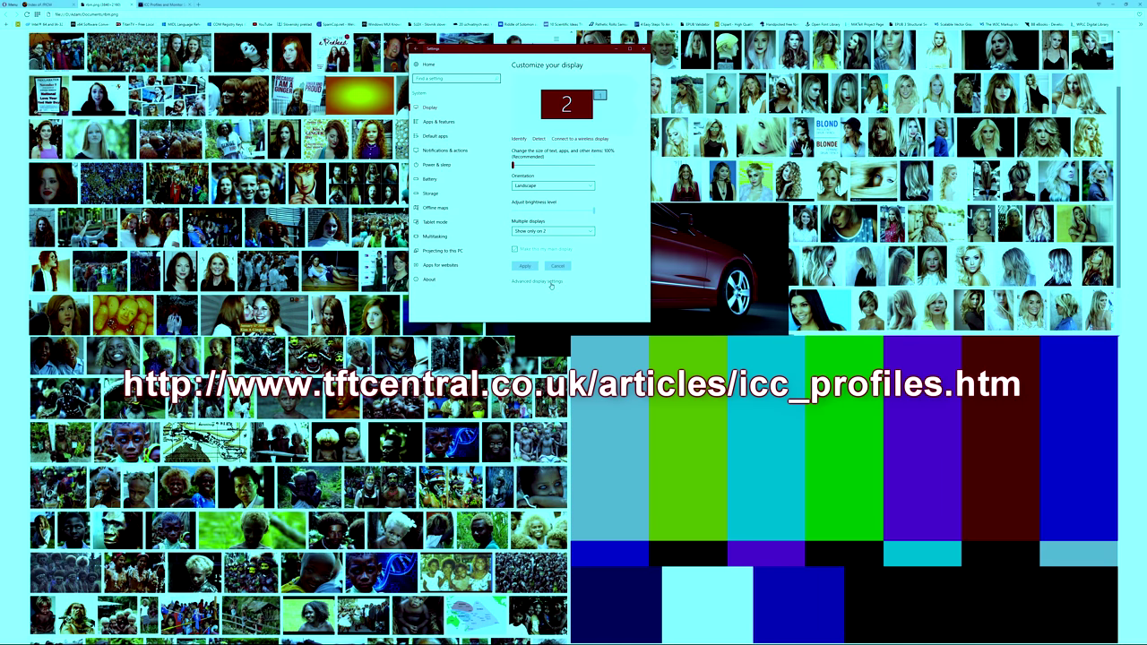
{"action": "left_click", "coordinate": [550, 283]}
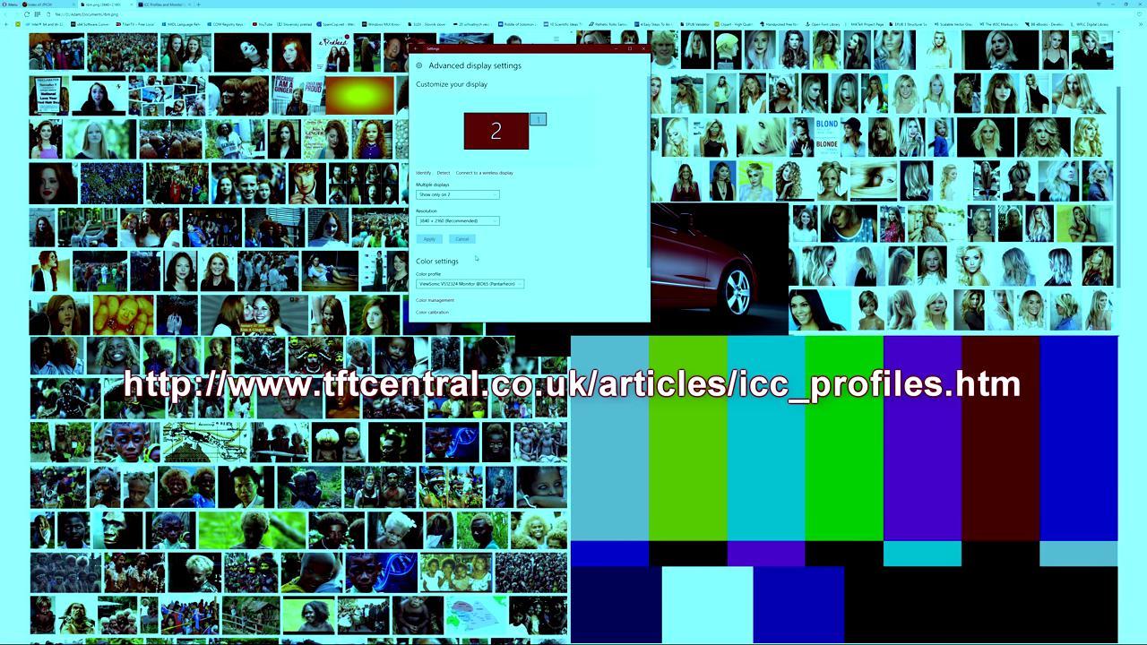
Compare the Uncalibrated Monitor profile against ViewSonic, returning the Color profile to ViewSonic.
{"action": "left_click", "coordinate": [484, 284]}
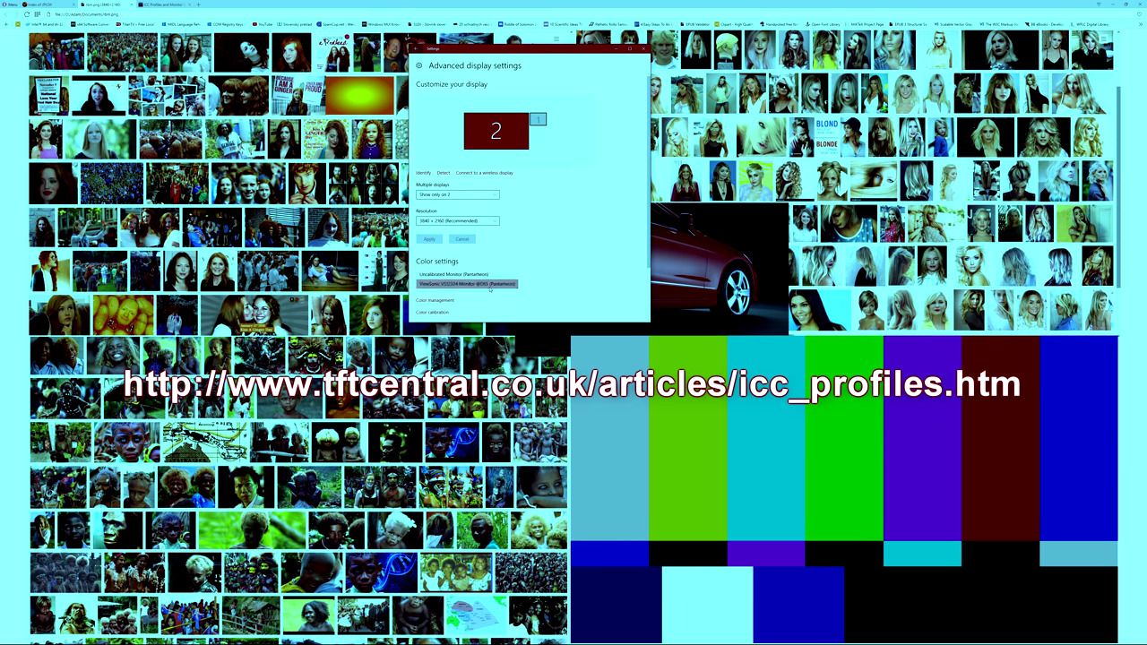
{"action": "left_click", "coordinate": [483, 275]}
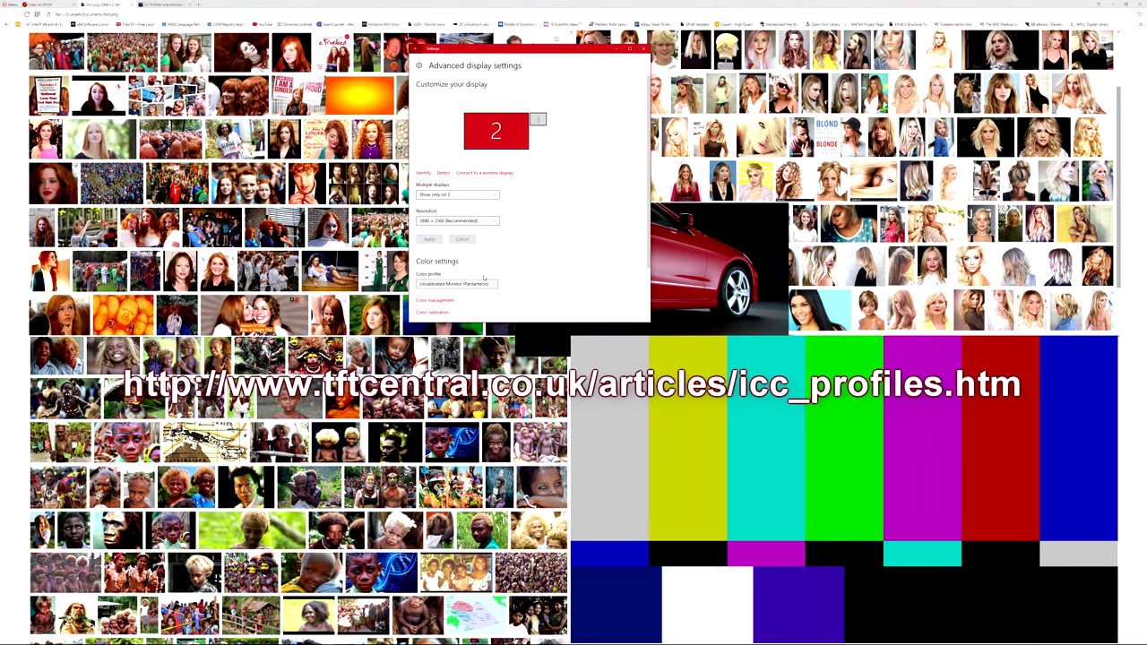
{"action": "left_click", "coordinate": [489, 284]}
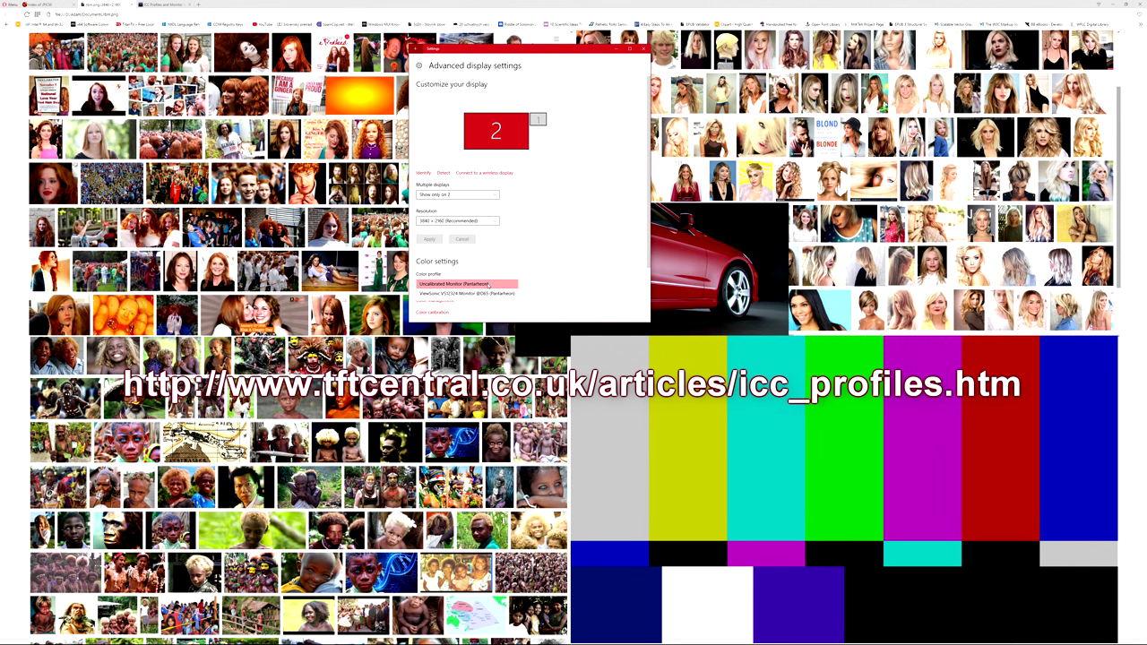
{"action": "left_click", "coordinate": [486, 278]}
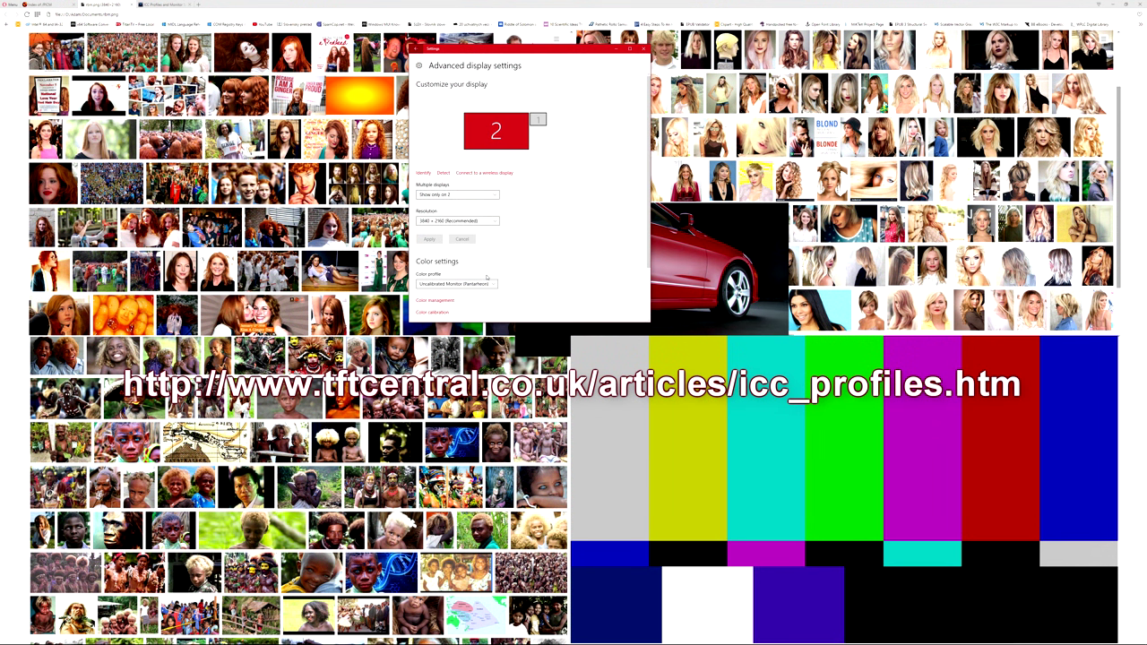
{"action": "left_click", "coordinate": [488, 283]}
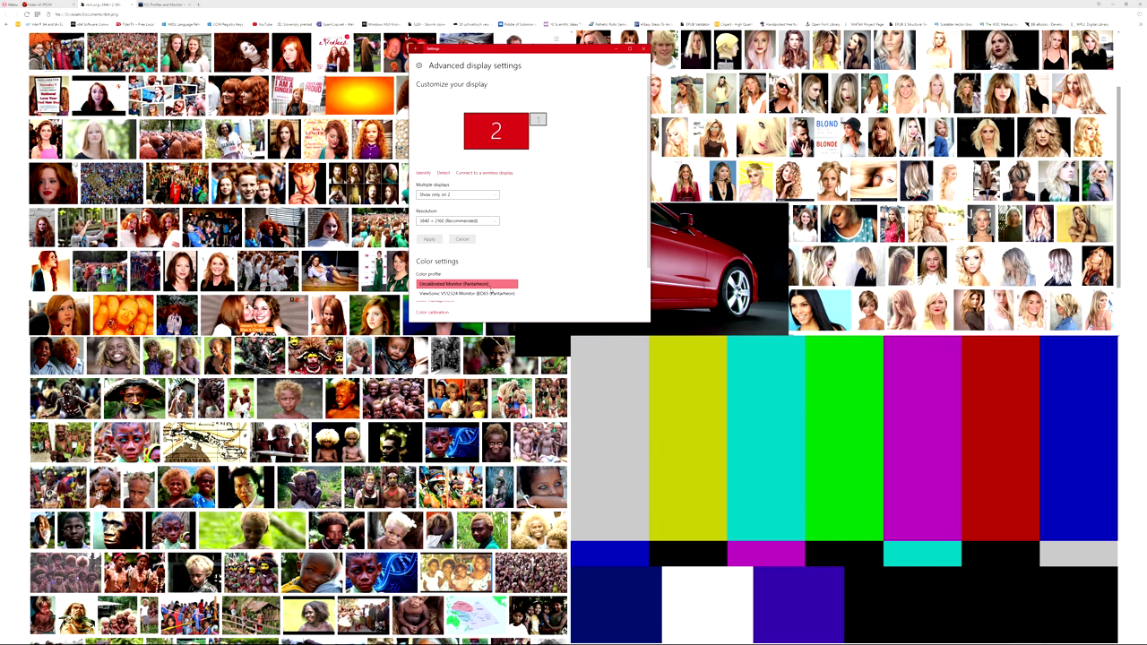
{"action": "left_click", "coordinate": [489, 293]}
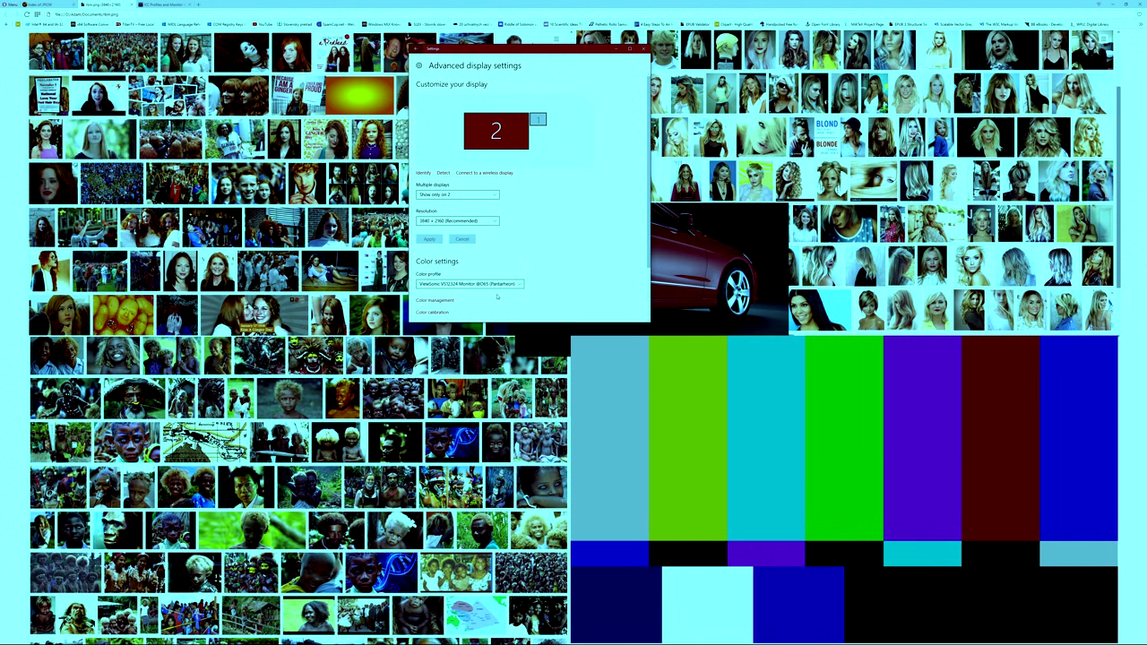
{"action": "left_click", "coordinate": [488, 285]}
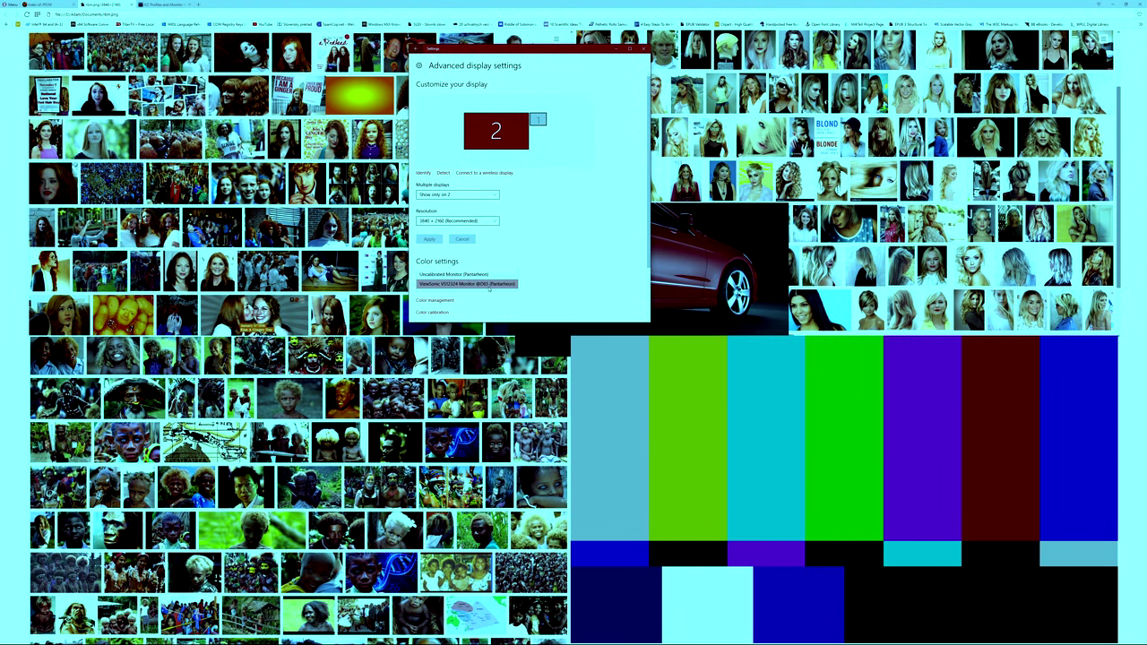